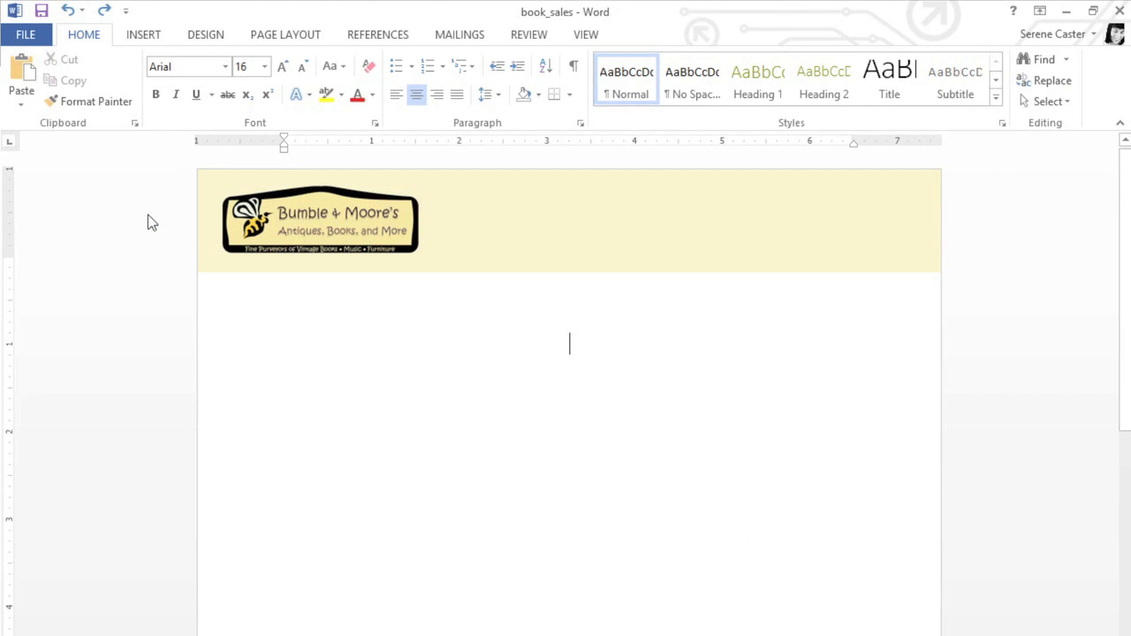
- Insert a 3-D Clustered Column chart into the document below the logo banner
{"action": "left_click", "coordinate": [147, 37]}
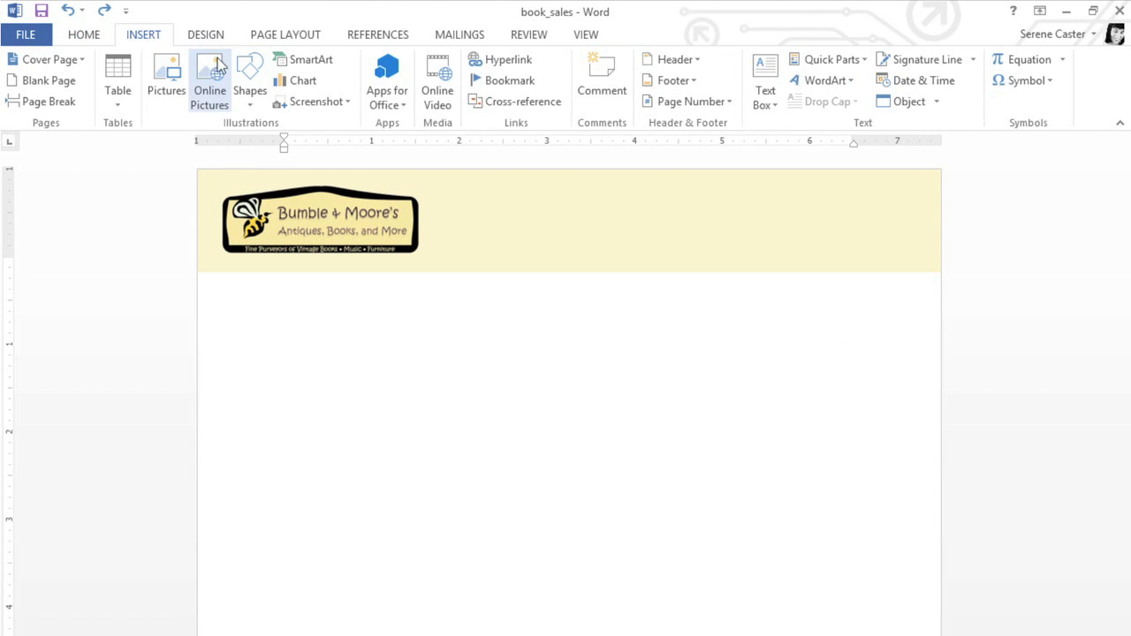
{"action": "left_click", "coordinate": [281, 82]}
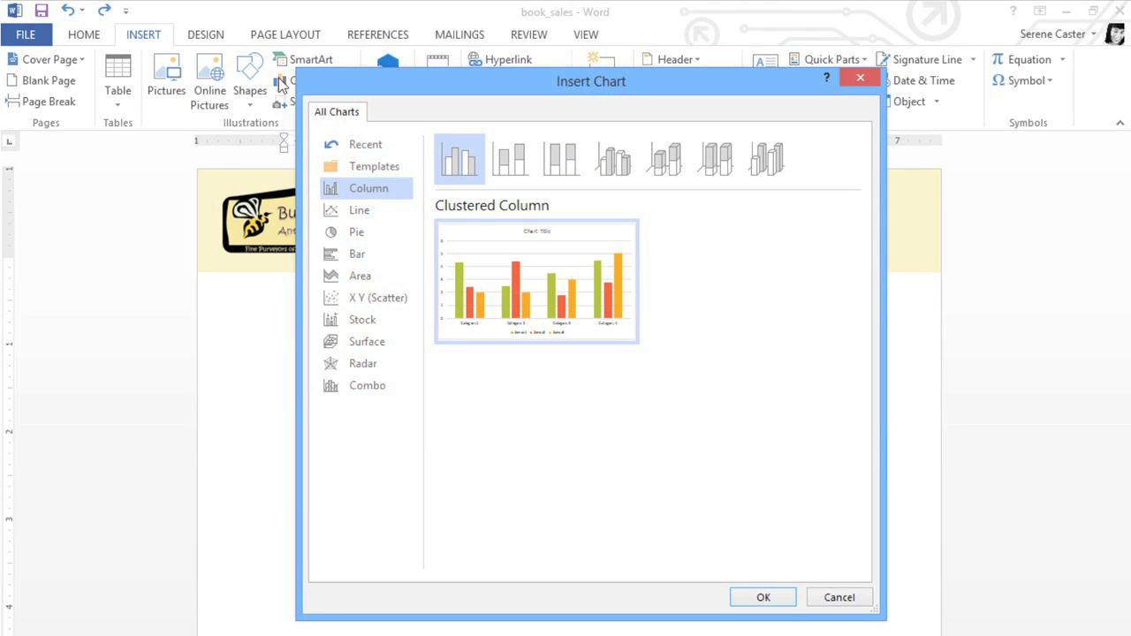
{"action": "left_click", "coordinate": [512, 159]}
{"action": "left_click", "coordinate": [558, 165]}
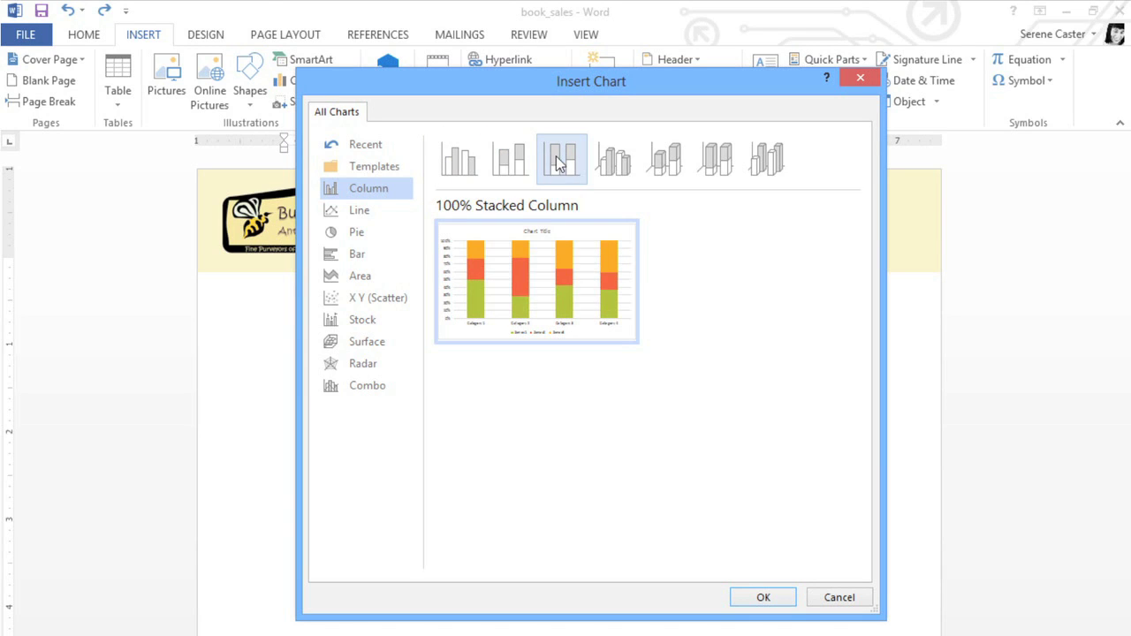
{"action": "left_click", "coordinate": [611, 164]}
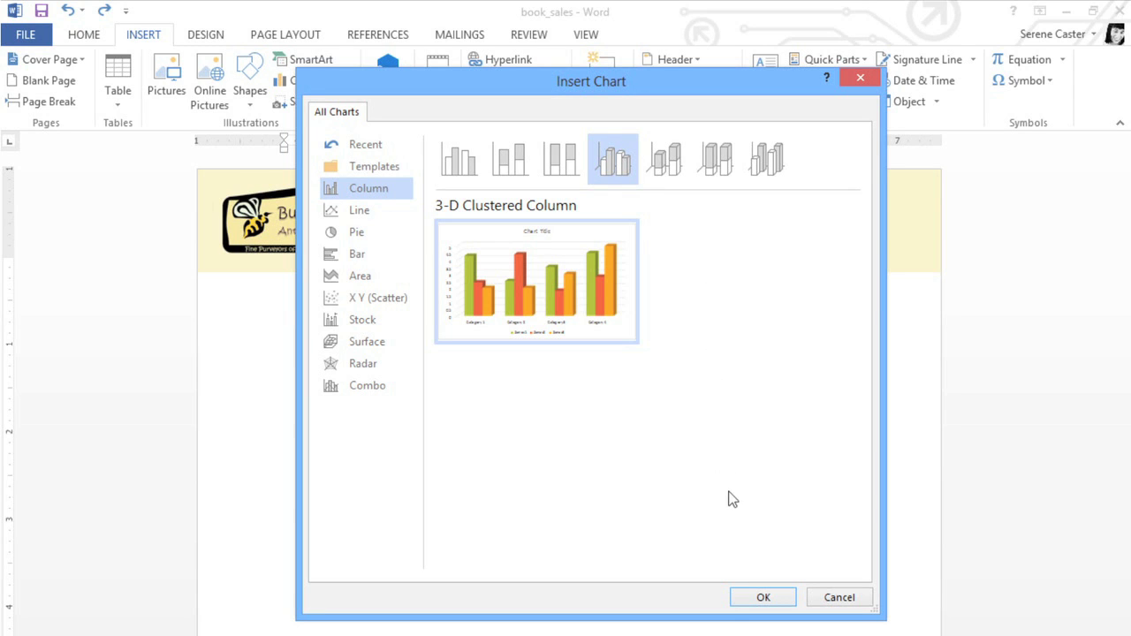
{"action": "left_click", "coordinate": [758, 598]}
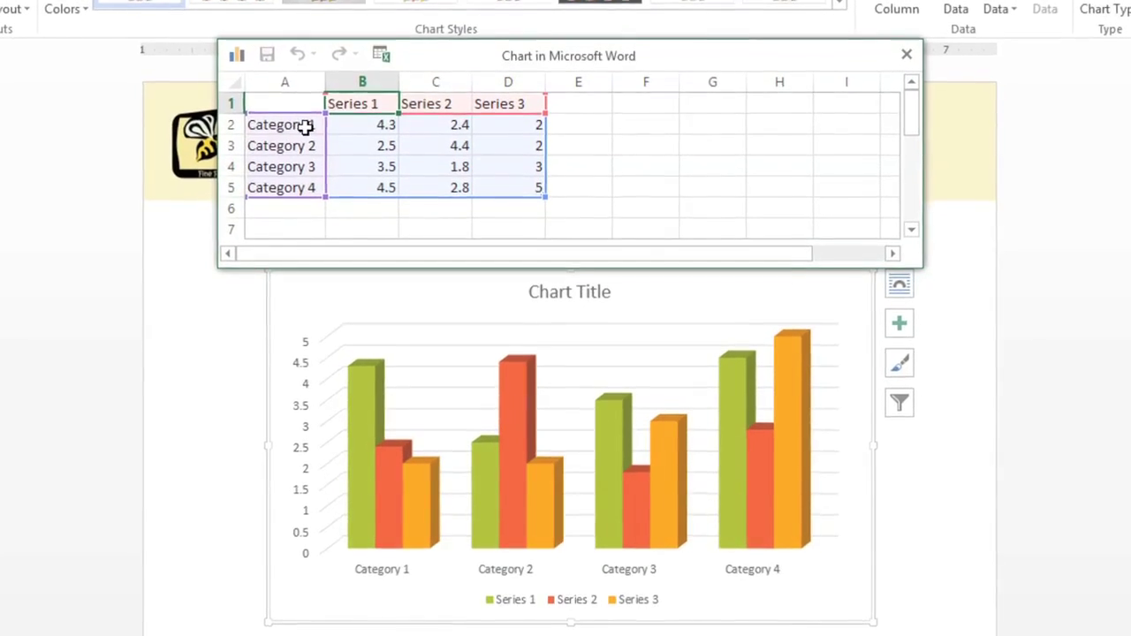
- Enter the category labels Classics, Romance, Sci-Fi & Fantasy, Mystery and Young Adult in cells A2 to A6 of the chart data
{"action": "left_click", "coordinate": [304, 127]}
{"action": "type", "text": "Clas"}
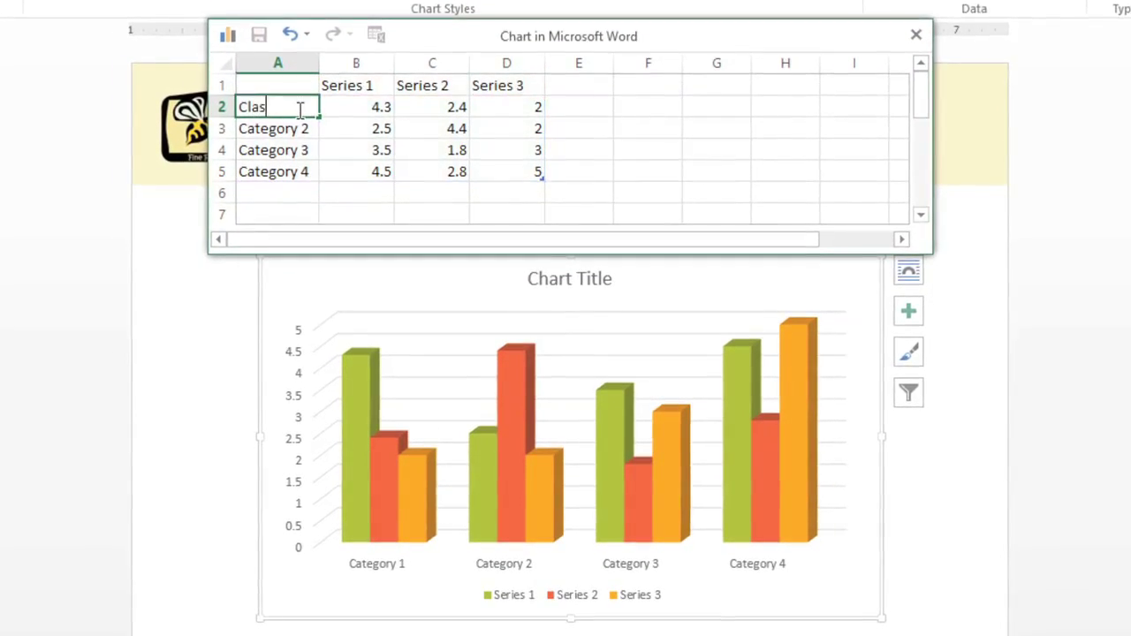
{"action": "type", "text": "sics"}
{"action": "key", "text": "Return"}
{"action": "type", "text": "Romance"}
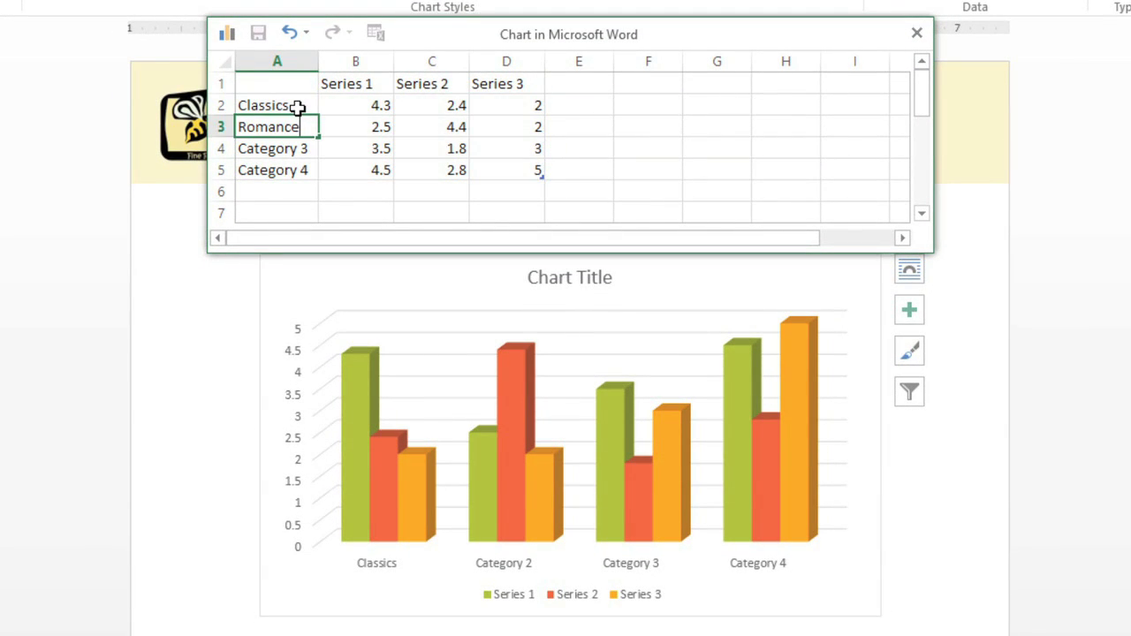
{"action": "key", "text": "Return"}
{"action": "type", "text": "Sci-Fi"}
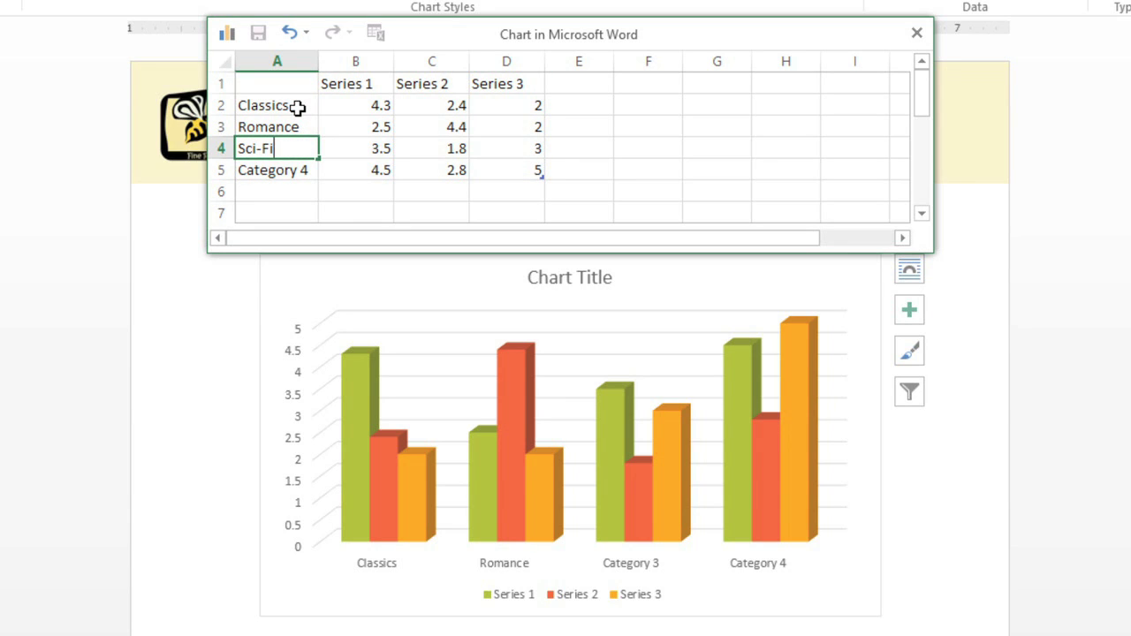
{"action": "type", "text": " & Fantasy"}
{"action": "key", "text": "Return"}
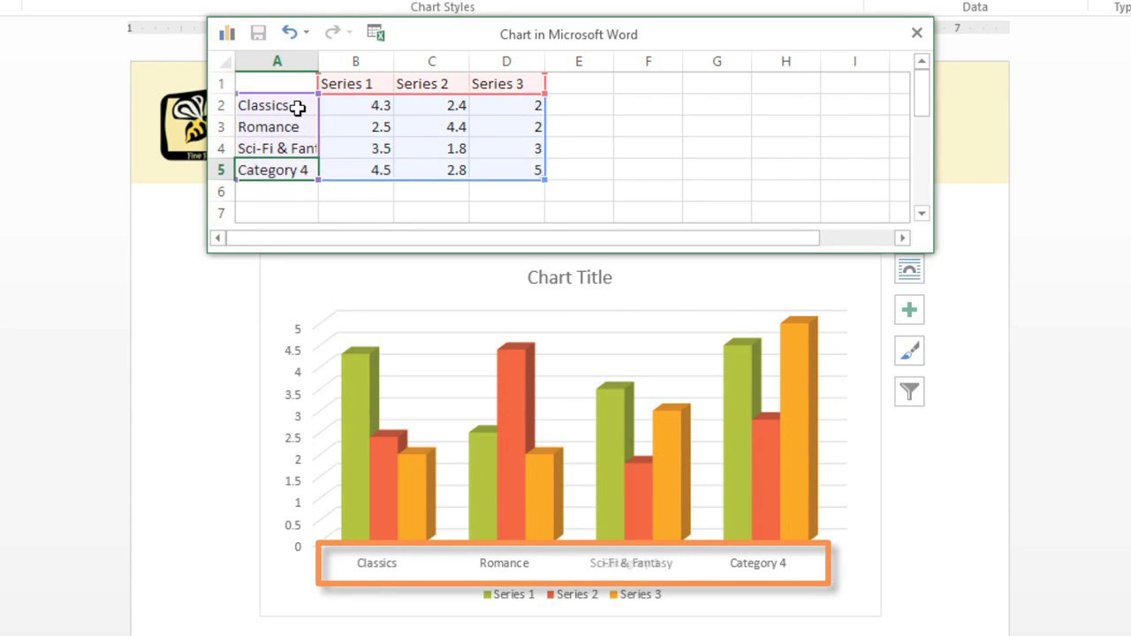
{"action": "type", "text": "Mystery"}
{"action": "key", "text": "Return"}
{"action": "type", "text": "Young "}
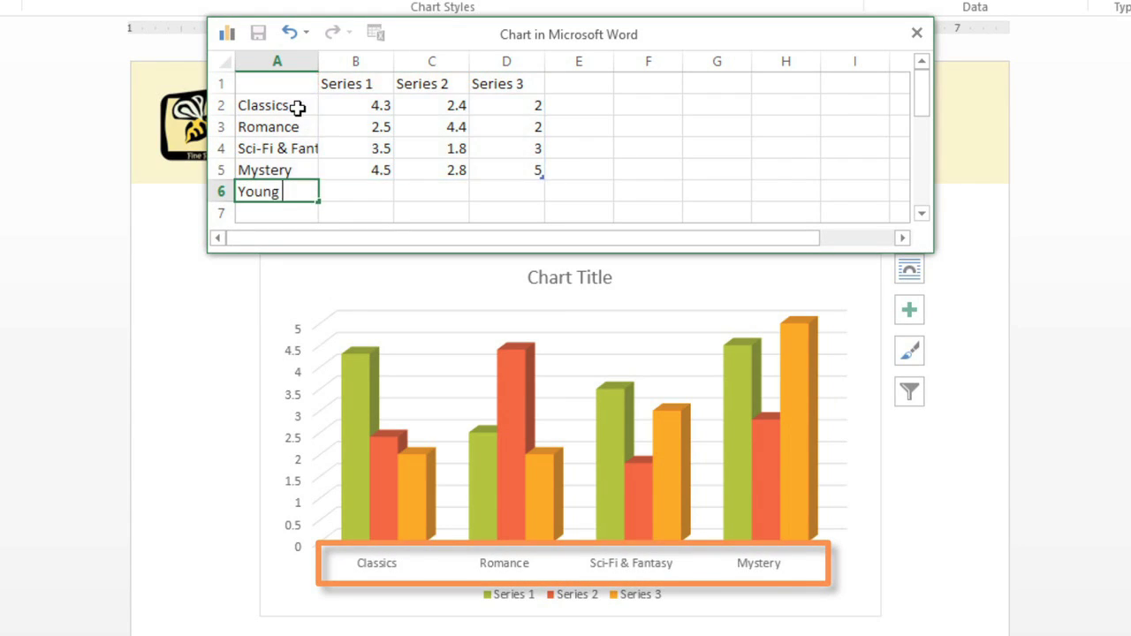
{"action": "type", "text": "Adult"}
{"action": "key", "text": "Return"}
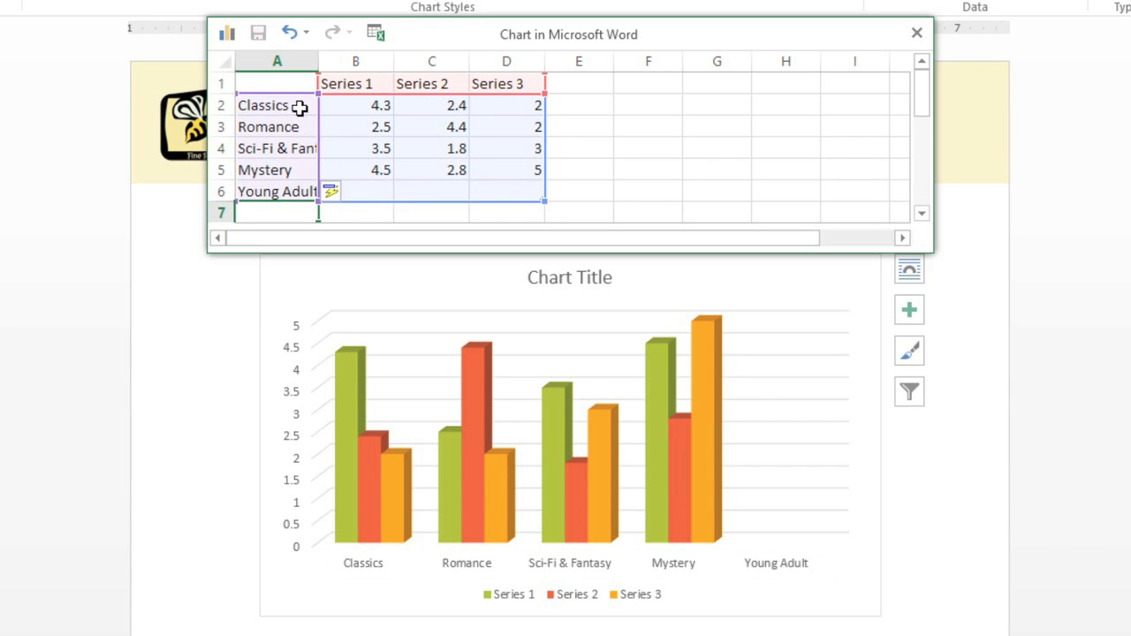
- Enter the series headings 2008, 2009, 2010, 2011 and 2012 in cells B1 to F1 of the chart data
{"action": "left_click", "coordinate": [372, 84]}
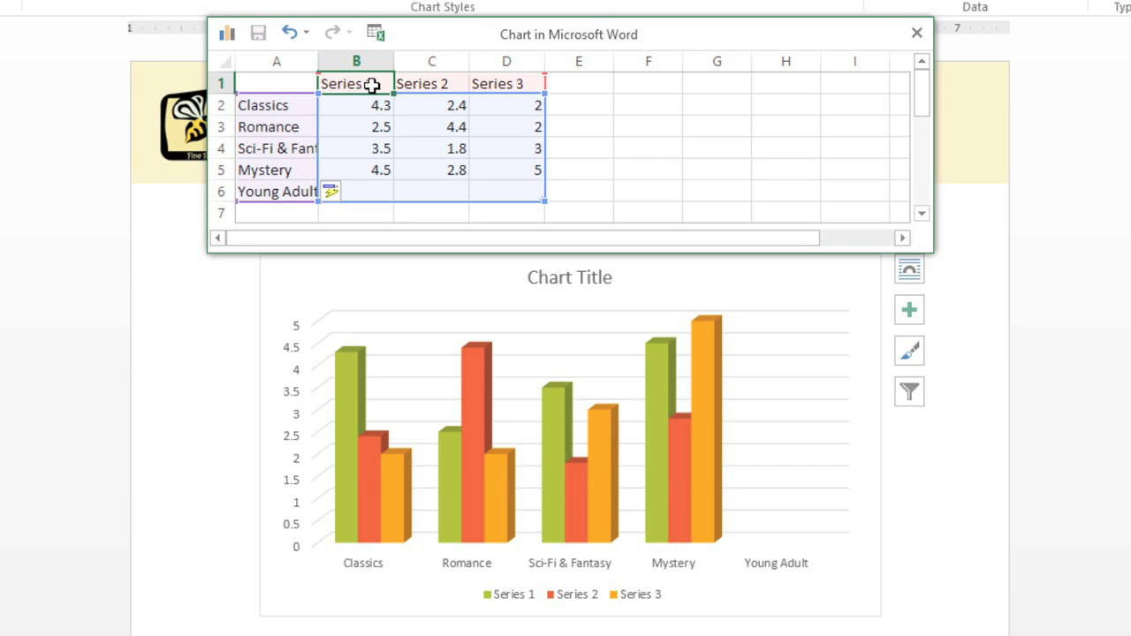
{"action": "type", "text": "2008"}
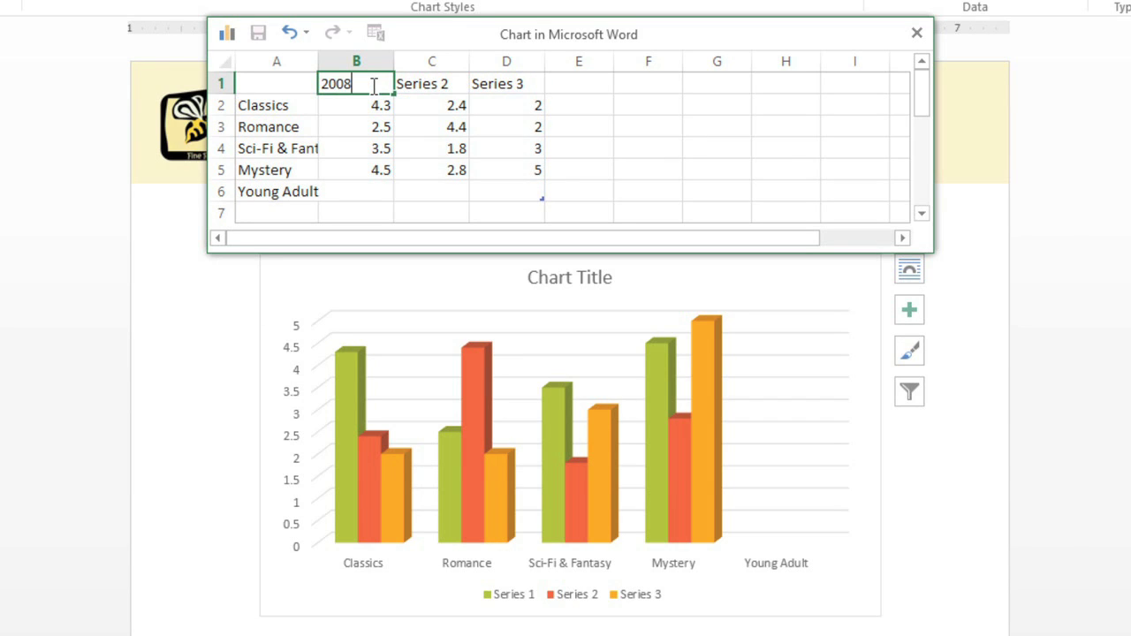
{"action": "key", "text": "Tab"}
{"action": "type", "text": "2009"}
{"action": "key", "text": "Tab"}
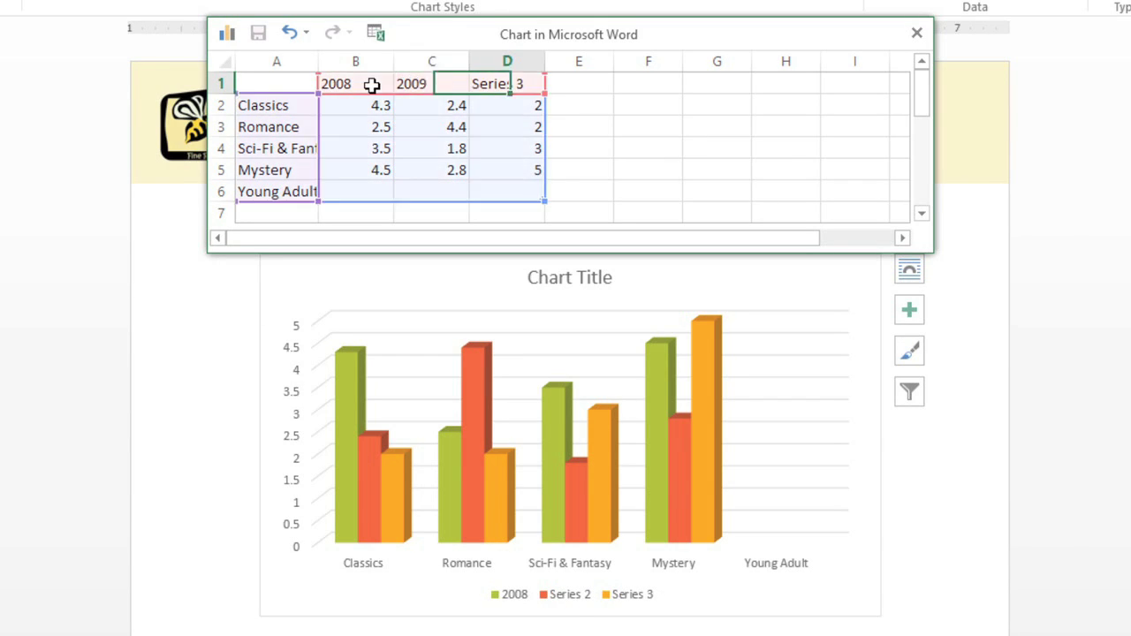
{"action": "type", "text": "2010"}
{"action": "key", "text": "Tab"}
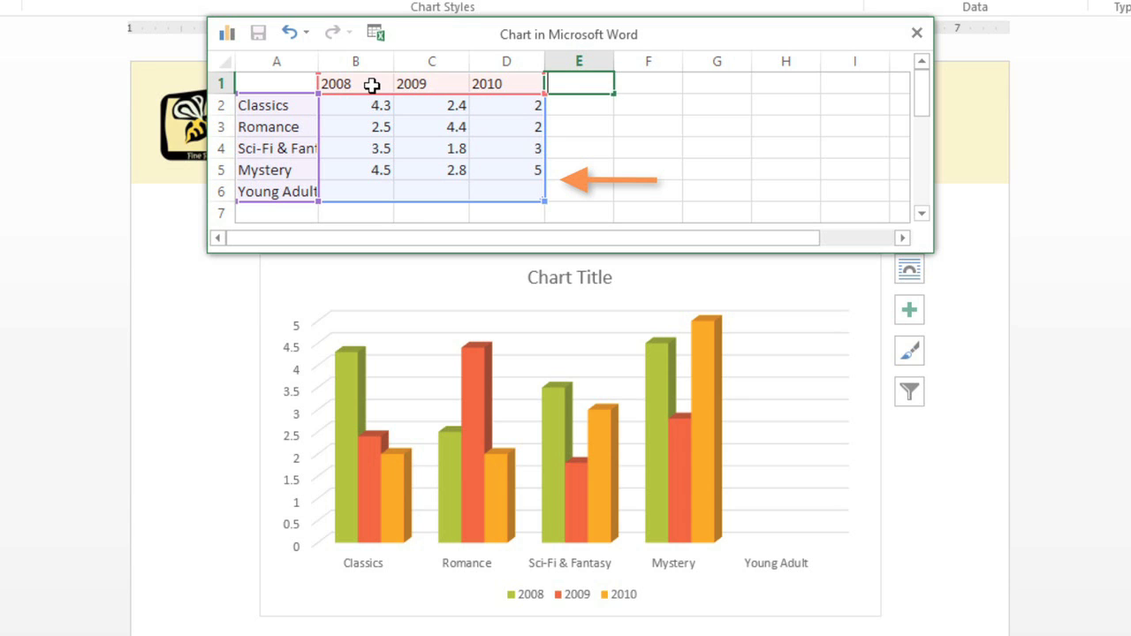
{"action": "type", "text": "2011"}
{"action": "key", "text": "Tab"}
{"action": "type", "text": "20"}
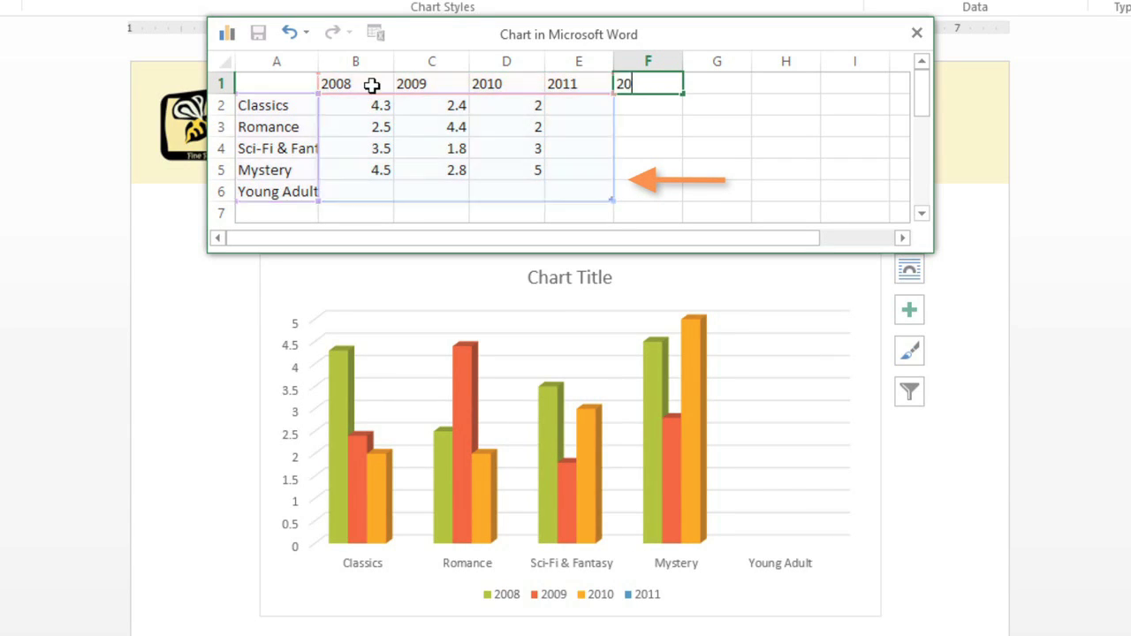
{"action": "type", "text": "12"}
{"action": "key", "text": "Tab"}
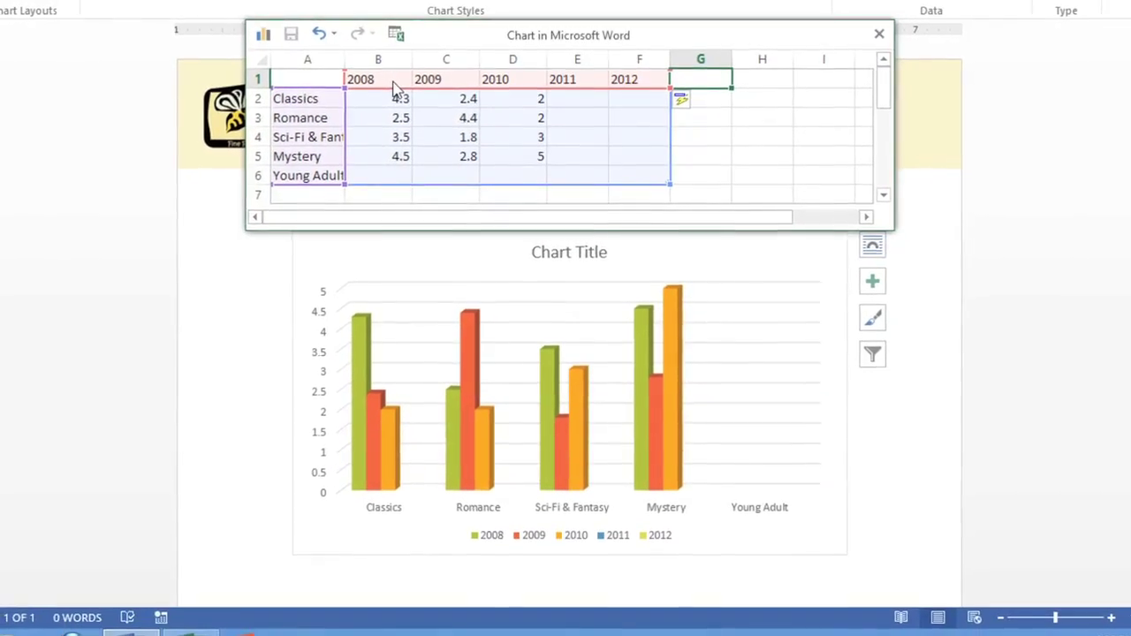
- Switch to the sales_data workbook in Excel and copy the sales figures in cells B2 to F6
{"action": "left_click", "coordinate": [323, 290]}
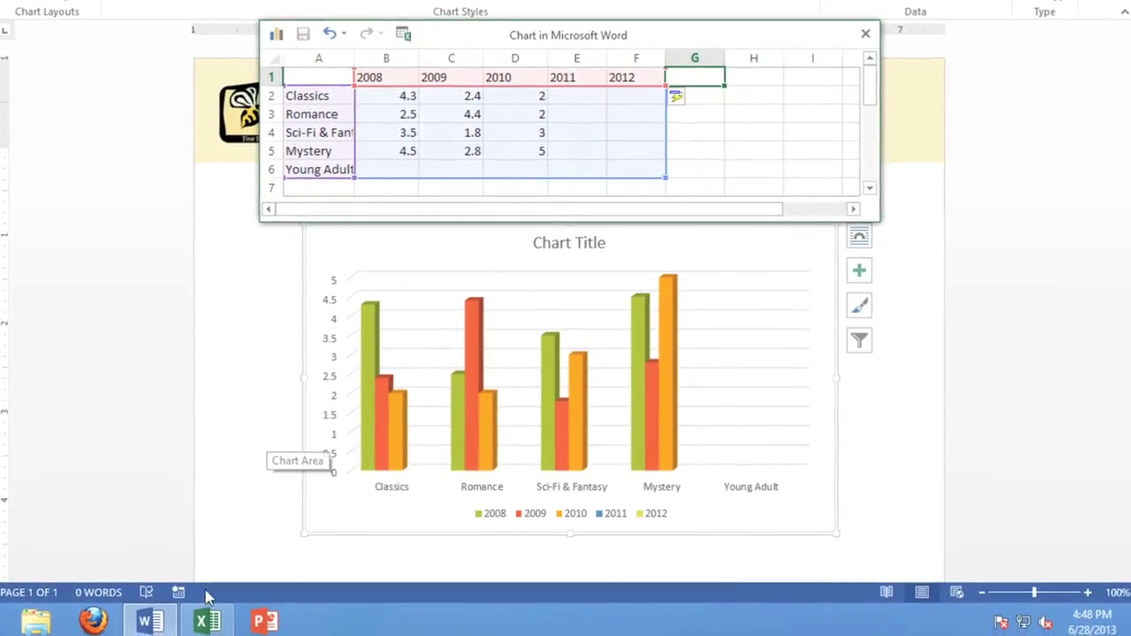
{"action": "left_click", "coordinate": [207, 613]}
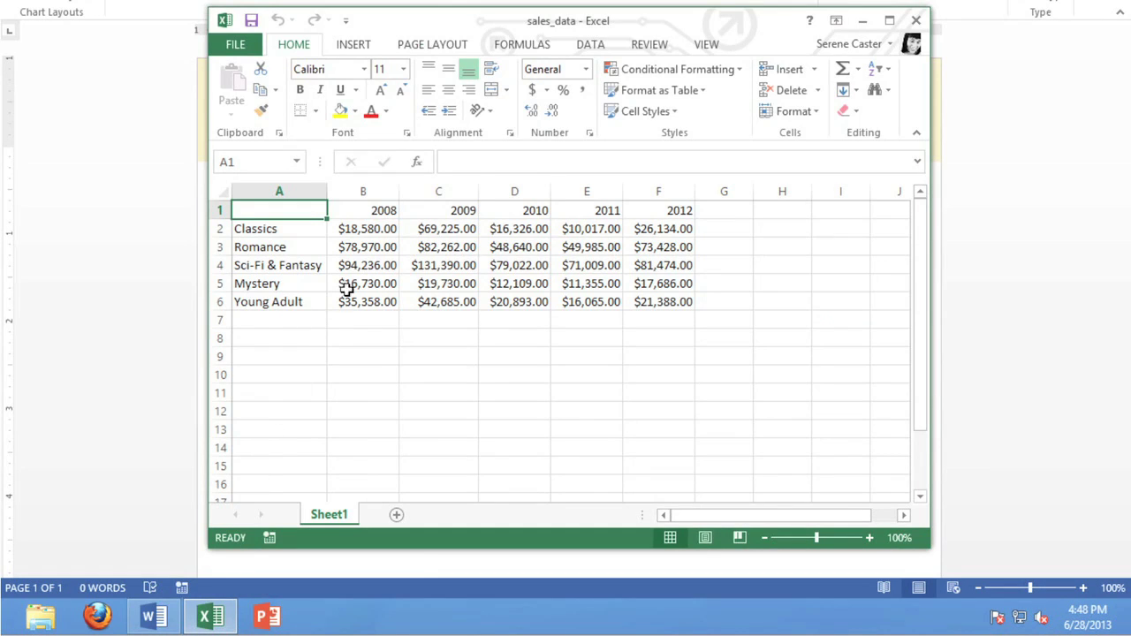
{"action": "left_click_drag", "start_coordinate": [365, 229], "coordinate": [621, 288]}
{"action": "left_click", "coordinate": [261, 95]}
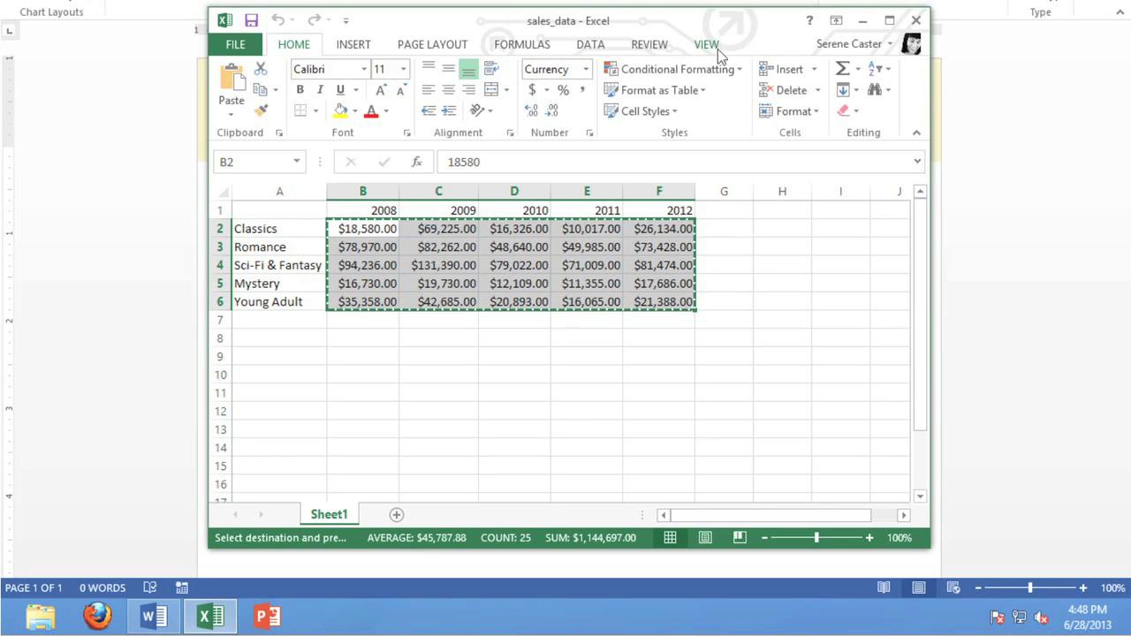
- Return to Word, paste the copied sales figures over cells B2 to F6 of the chart data, and close the datasheet
{"action": "left_click", "coordinate": [859, 25]}
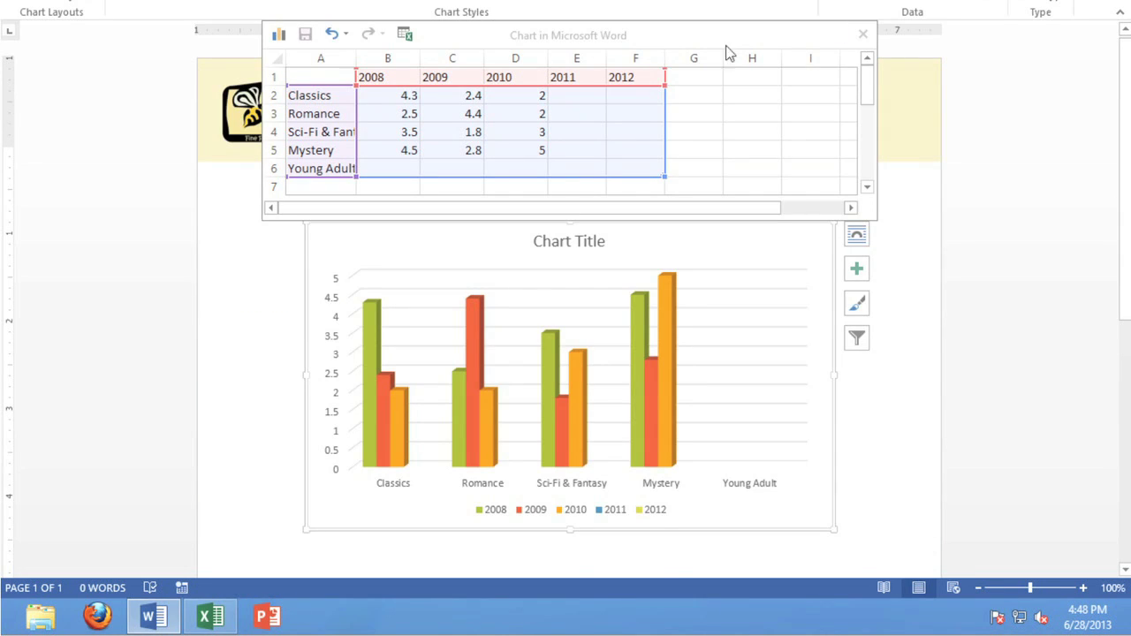
{"action": "left_click", "coordinate": [396, 95]}
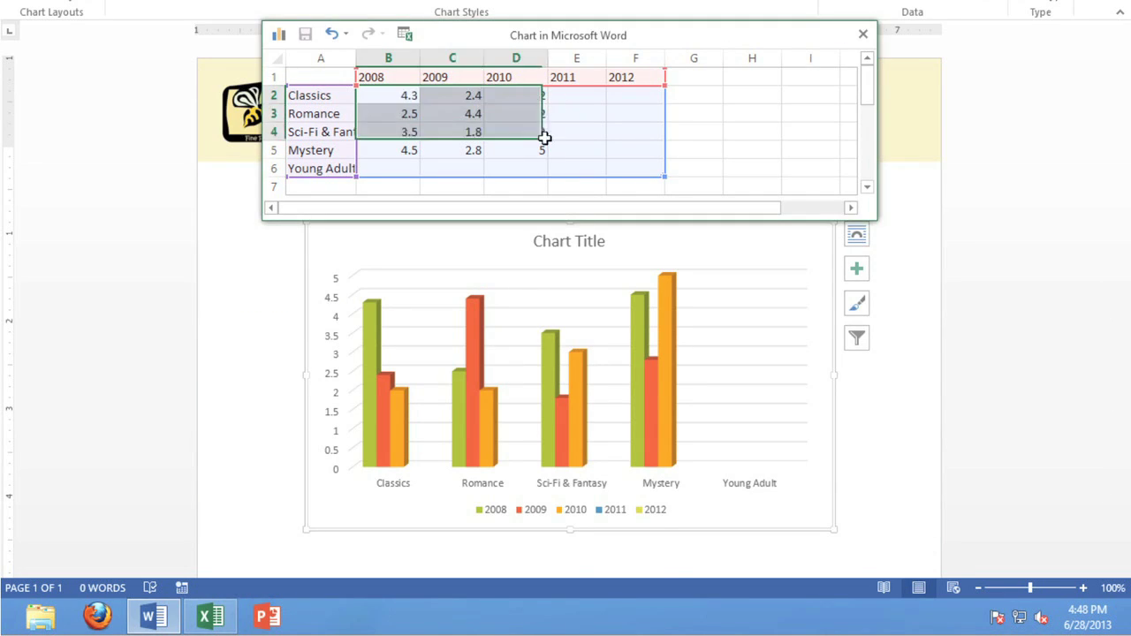
{"action": "left_click_drag", "start_coordinate": [544, 137], "coordinate": [634, 167]}
{"action": "key", "text": "ctrl+v"}
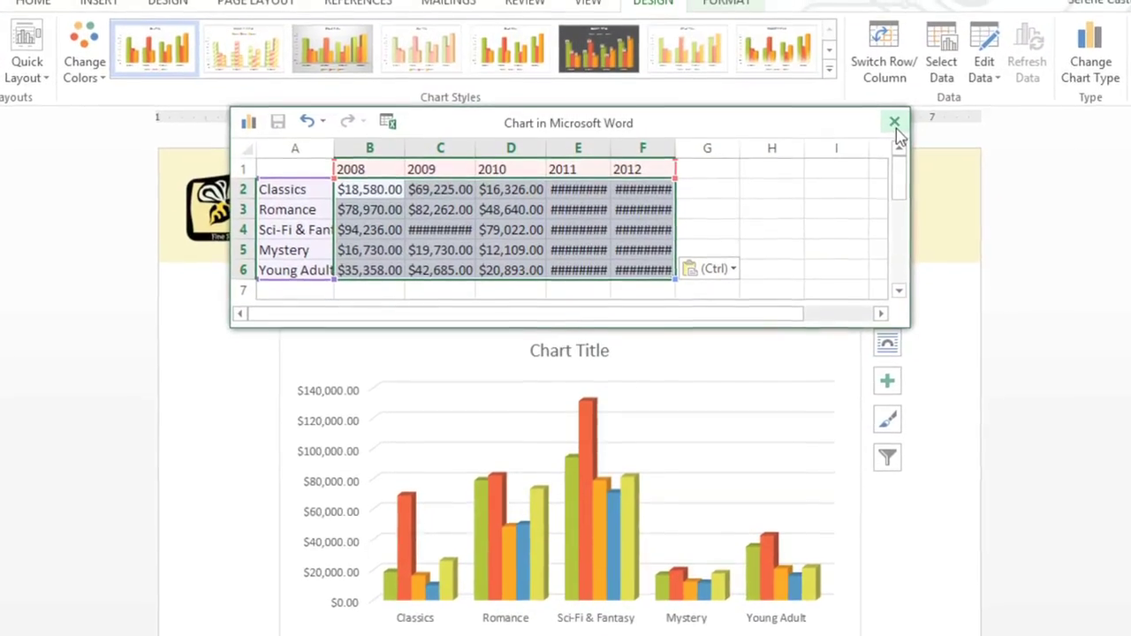
{"action": "left_click", "coordinate": [894, 122]}
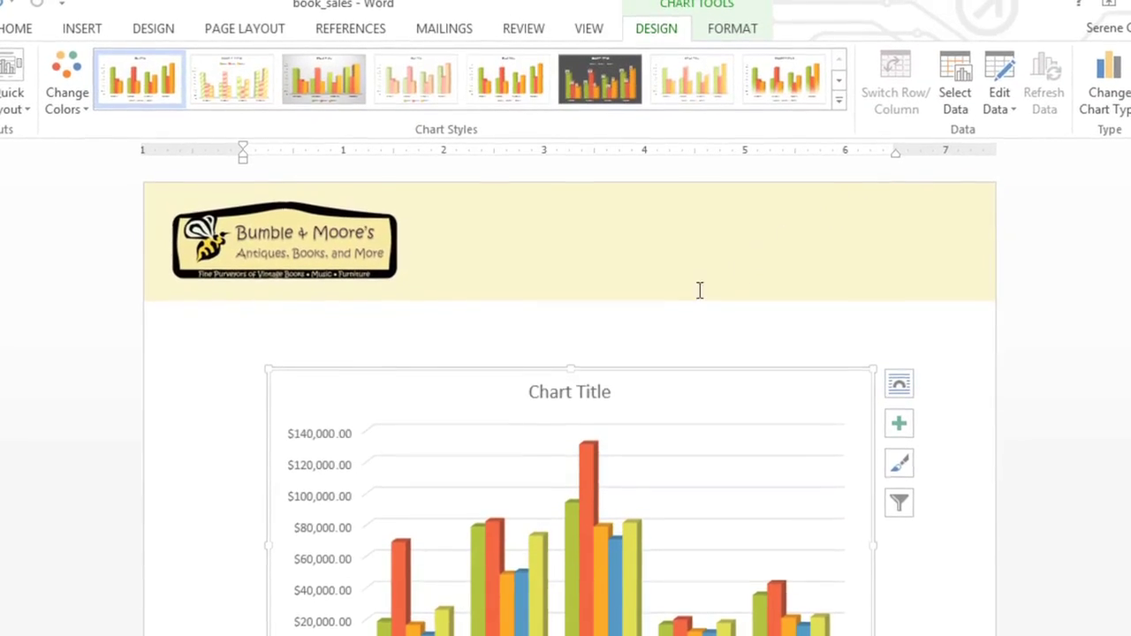
- Change the chart title to Book Sales
{"action": "left_click", "coordinate": [574, 391]}
{"action": "left_click_drag", "start_coordinate": [532, 392], "coordinate": [606, 417]}
{"action": "type", "text": "Book Sales"}
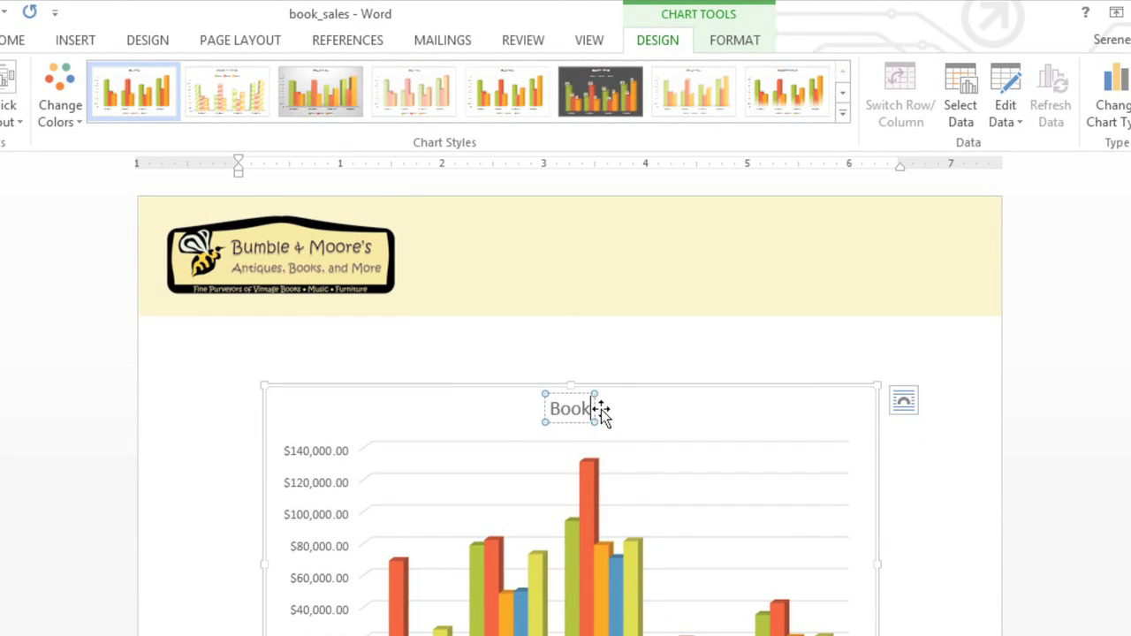
{"action": "left_click", "coordinate": [646, 396]}
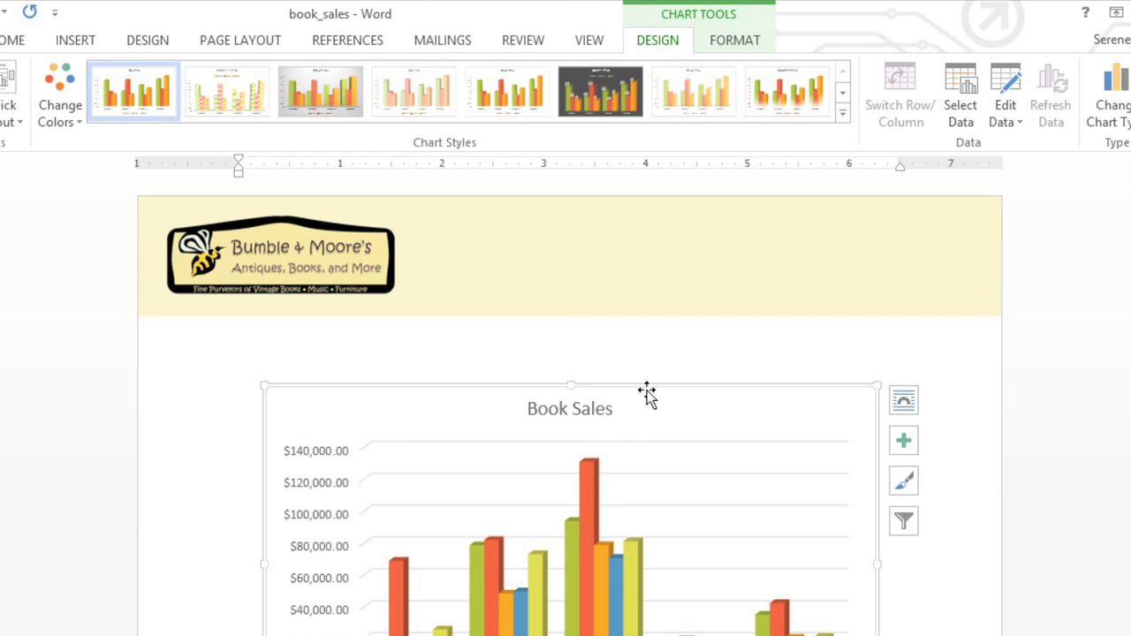
- Switch the chart's rows and columns so the years form the horizontal axis, with the chart data open for editing, and close the datasheet
{"action": "left_click", "coordinate": [1013, 86]}
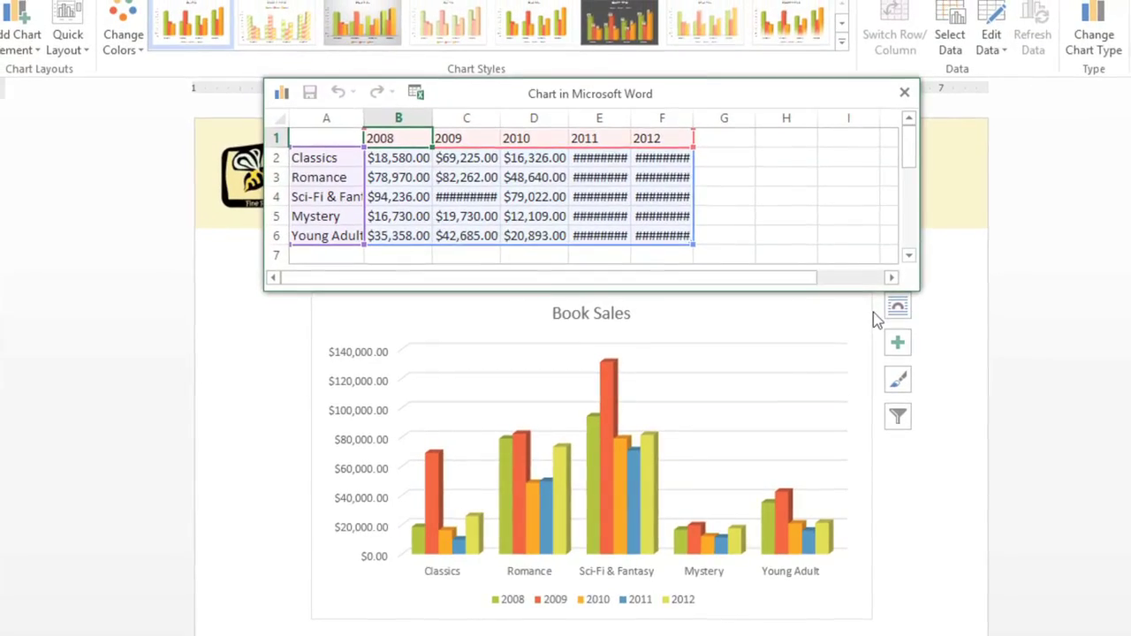
{"action": "left_click", "coordinate": [875, 312]}
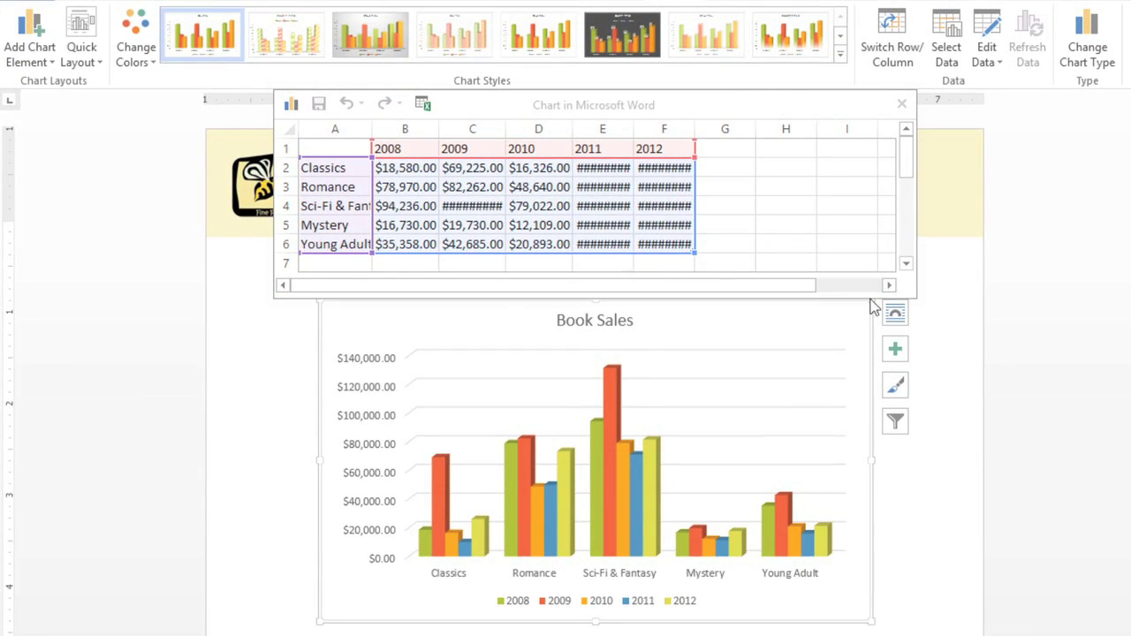
{"action": "left_click", "coordinate": [884, 28]}
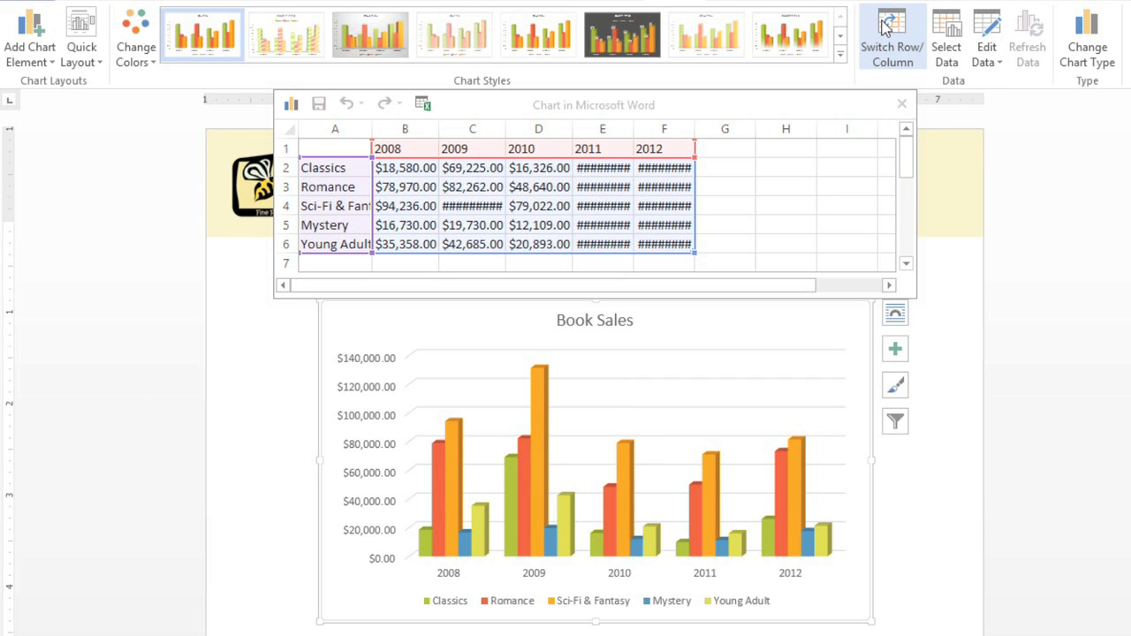
{"action": "left_click", "coordinate": [901, 104]}
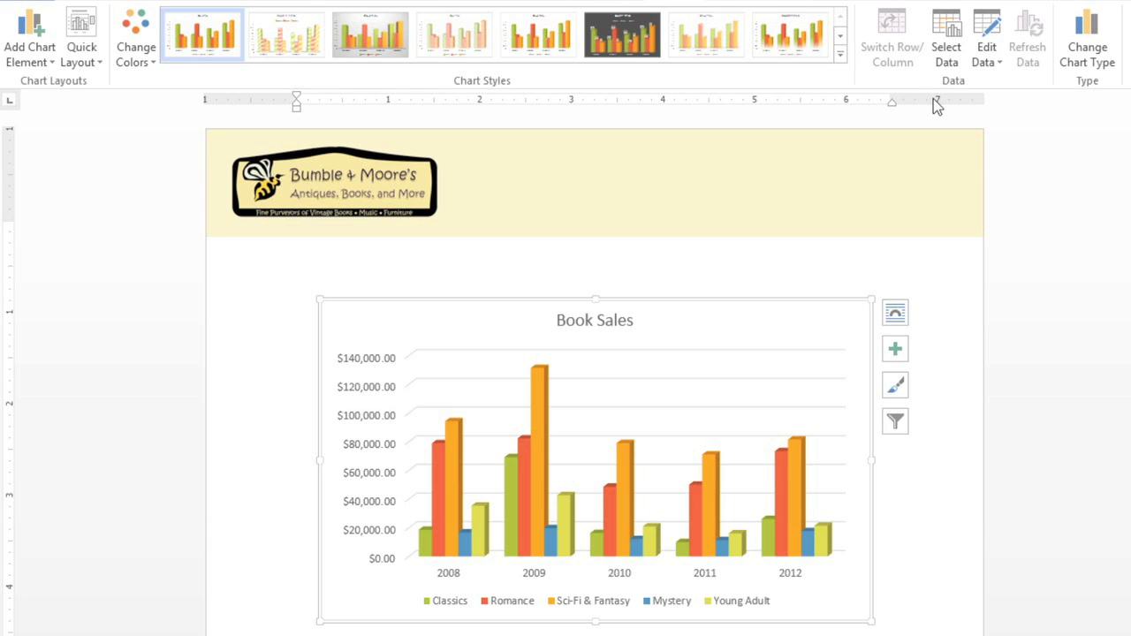
- Change the Book Sales chart type from column to the basic Line chart
{"action": "left_click", "coordinate": [1108, 41]}
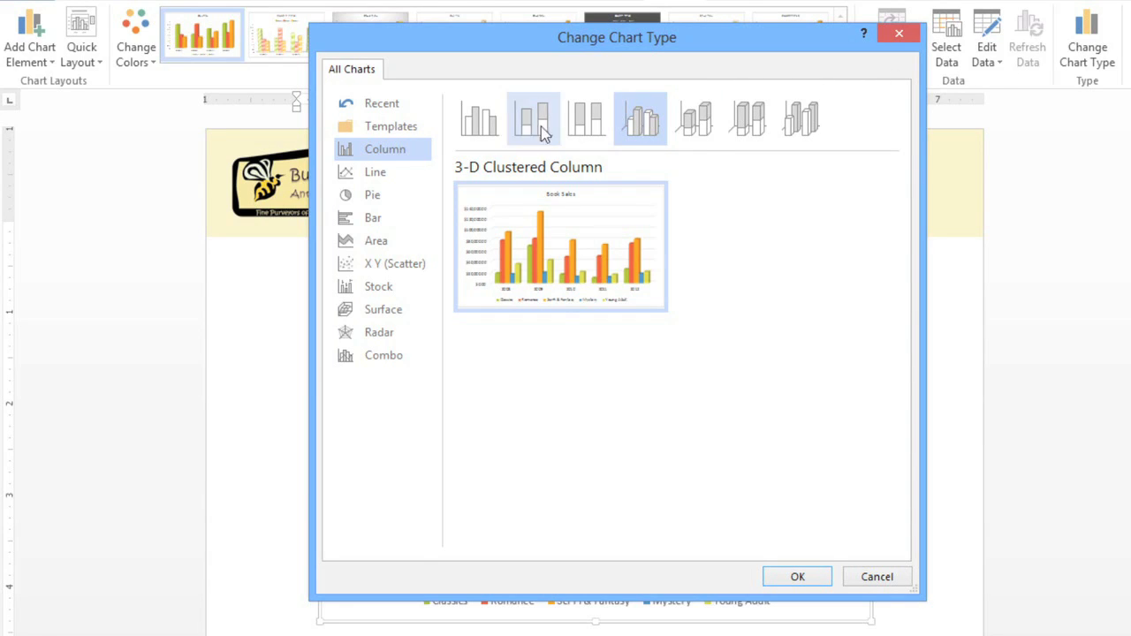
{"action": "left_click", "coordinate": [405, 175]}
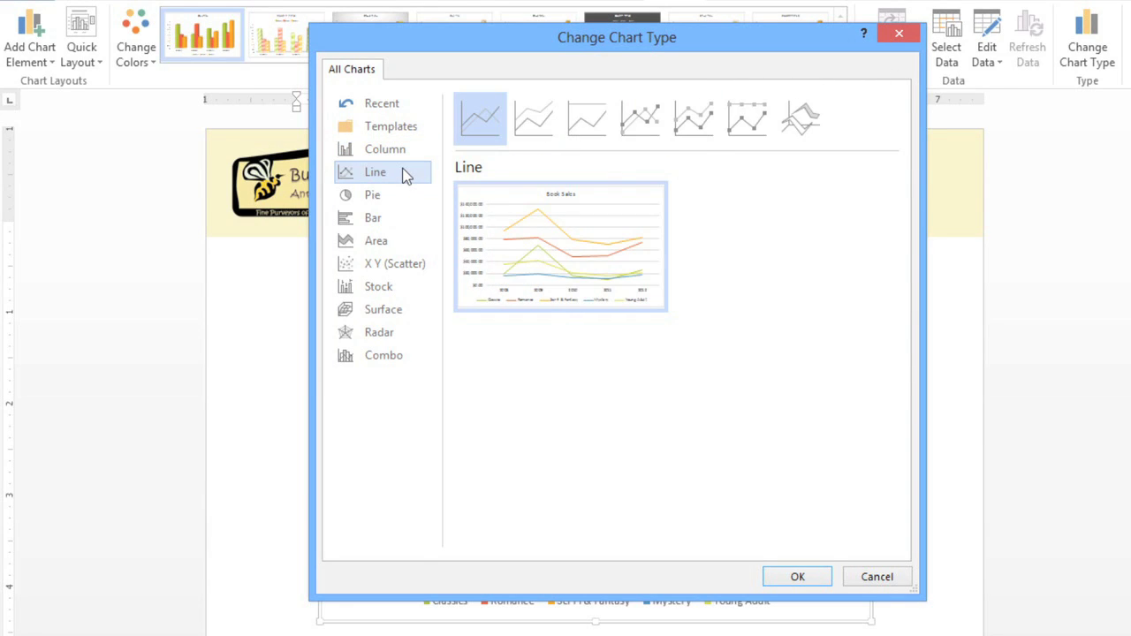
{"action": "left_click", "coordinate": [798, 579]}
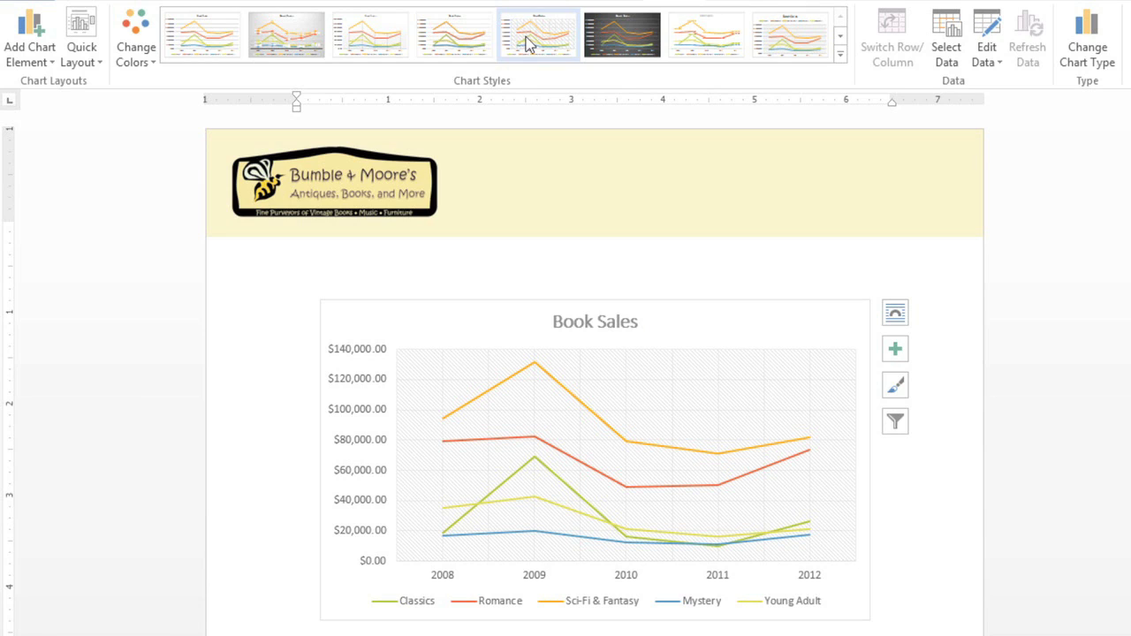
- Apply the chart style with the dark gray background and the Layout 9 quick layout to the Book Sales chart
{"action": "left_click", "coordinate": [612, 44]}
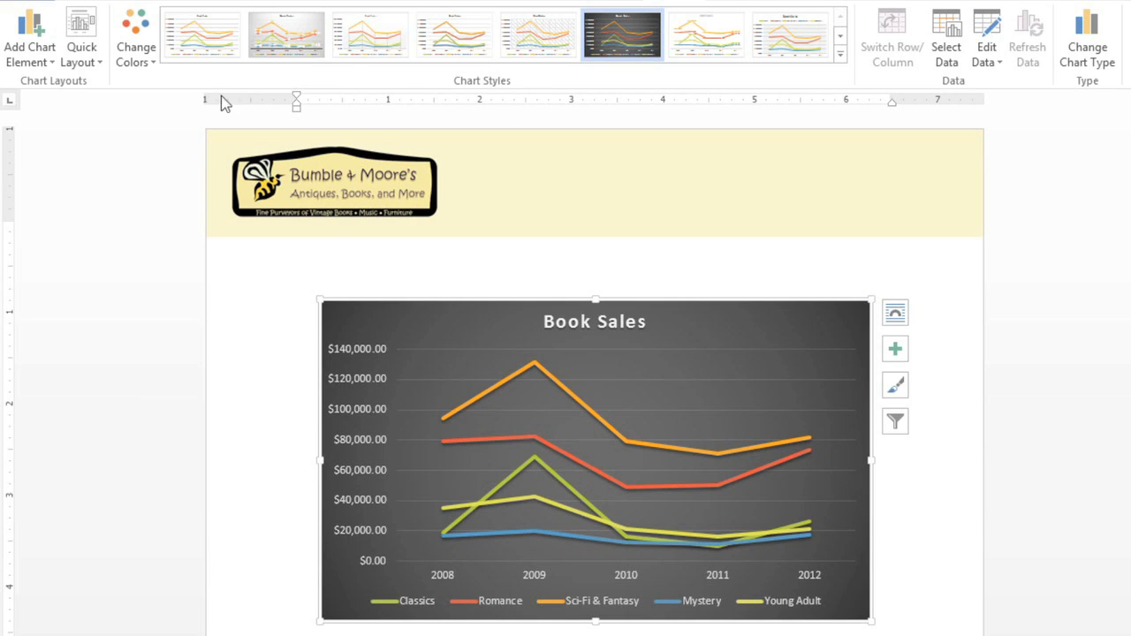
{"action": "left_click", "coordinate": [85, 52]}
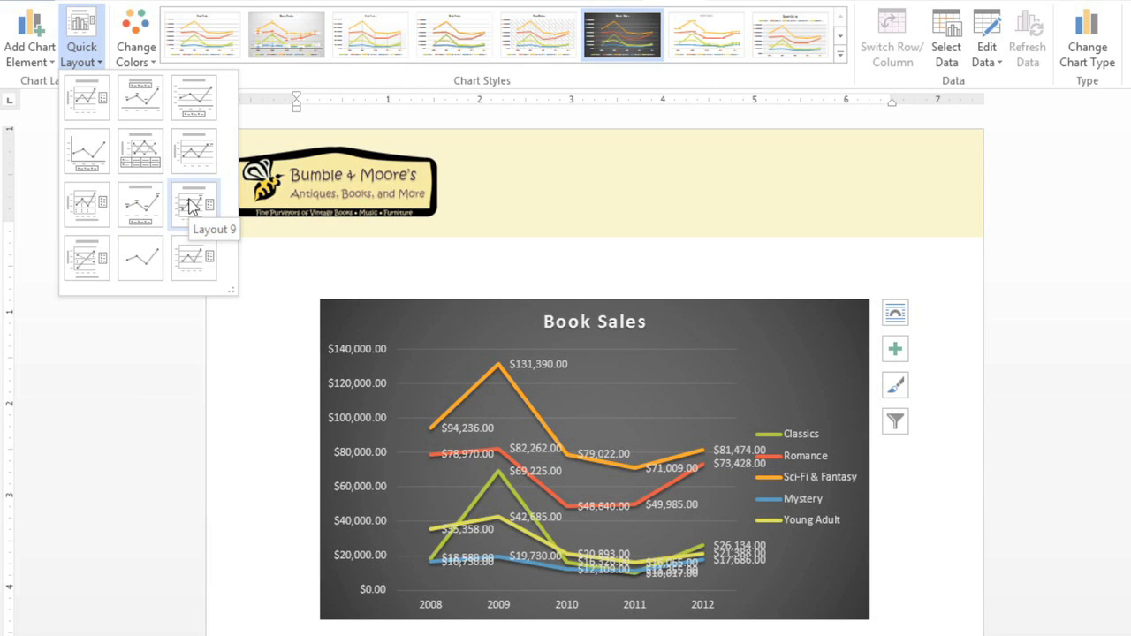
{"action": "left_click", "coordinate": [190, 206]}
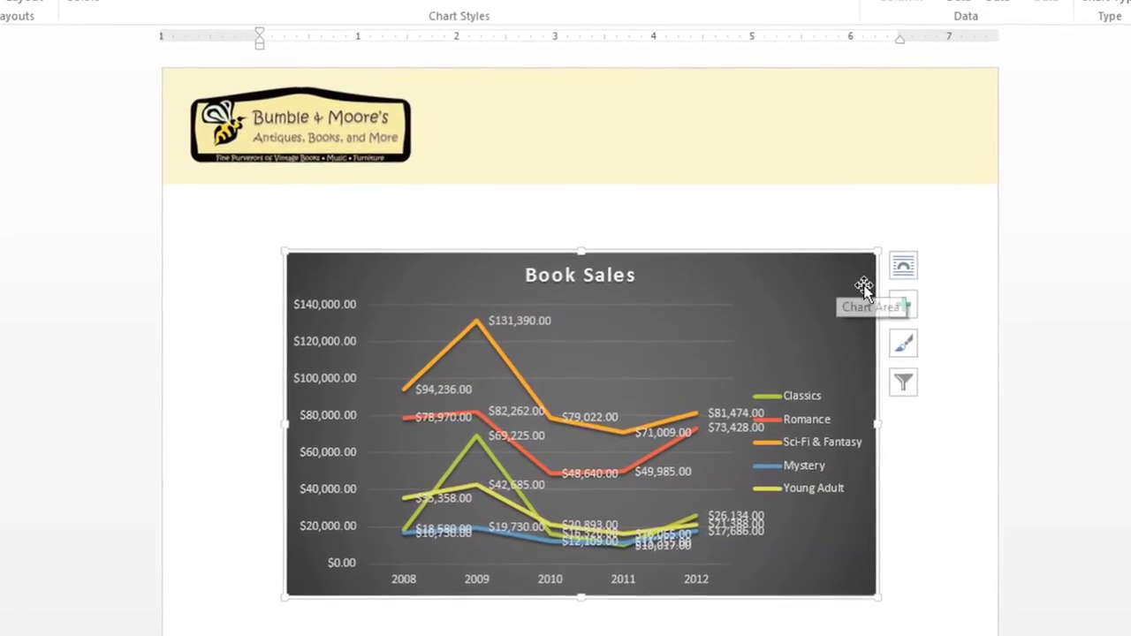
- Remove the data labels from the Book Sales chart and add a data table beneath the plot
{"action": "left_click", "coordinate": [908, 285]}
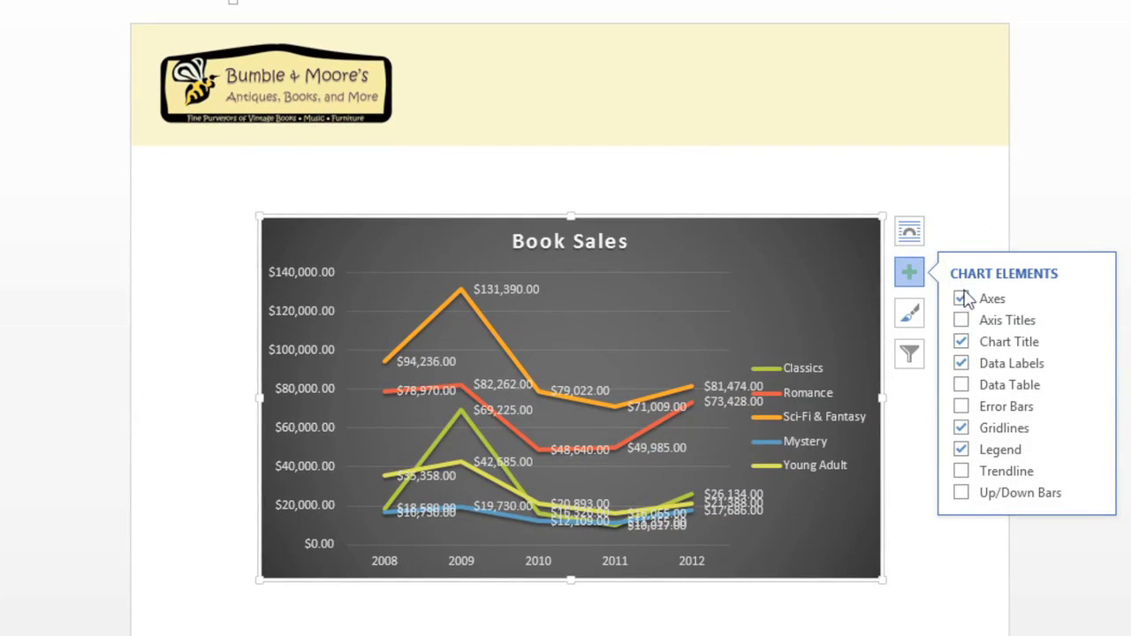
{"action": "left_click", "coordinate": [960, 364]}
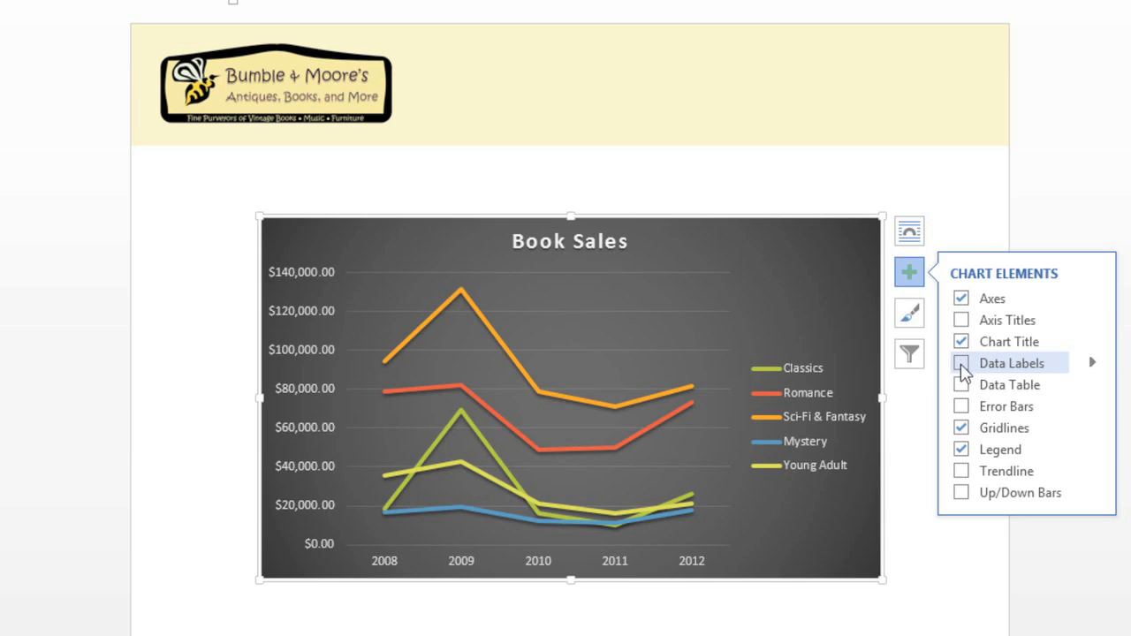
{"action": "left_click", "coordinate": [960, 385]}
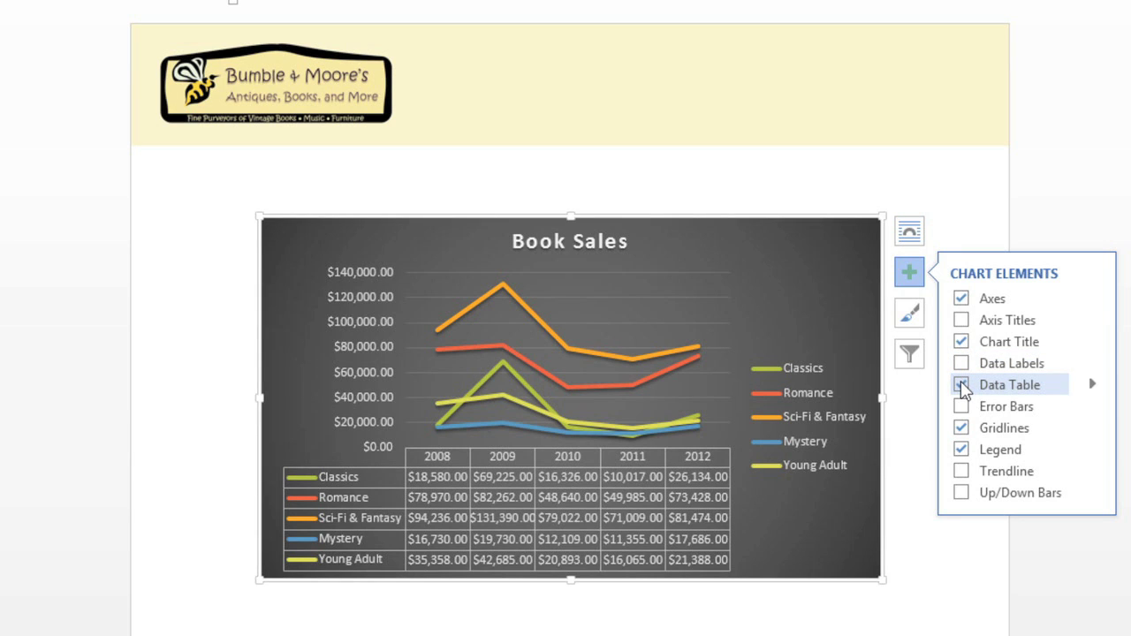
- Place the Book Sales chart's legend at the bottom of the chart and deselect the chart
{"action": "left_click", "coordinate": [1087, 449]}
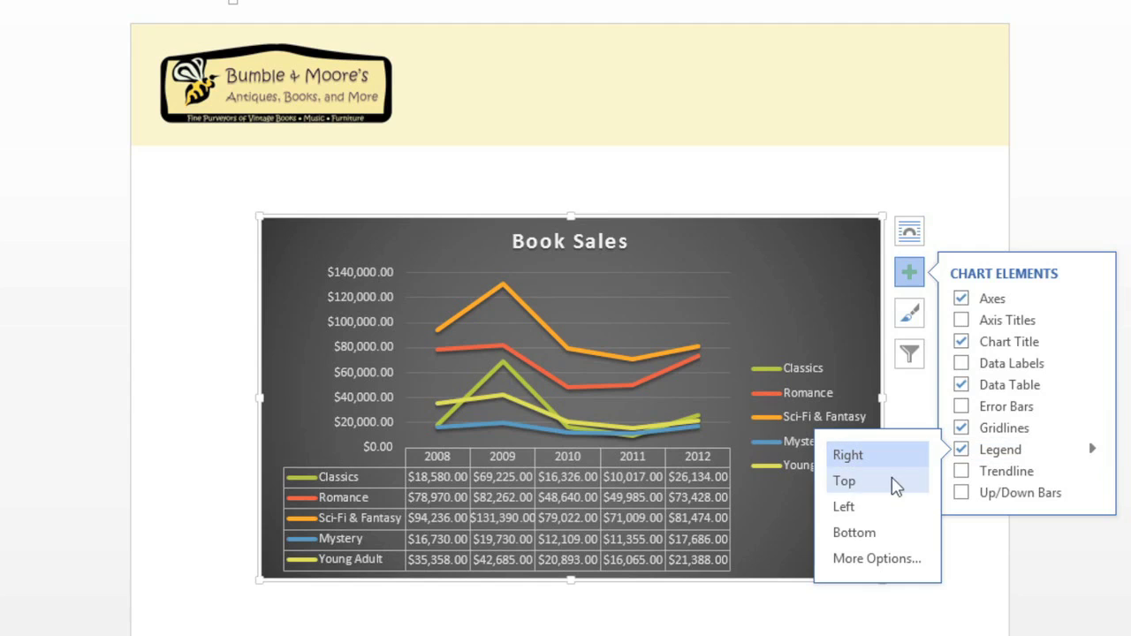
{"action": "left_click", "coordinate": [892, 533]}
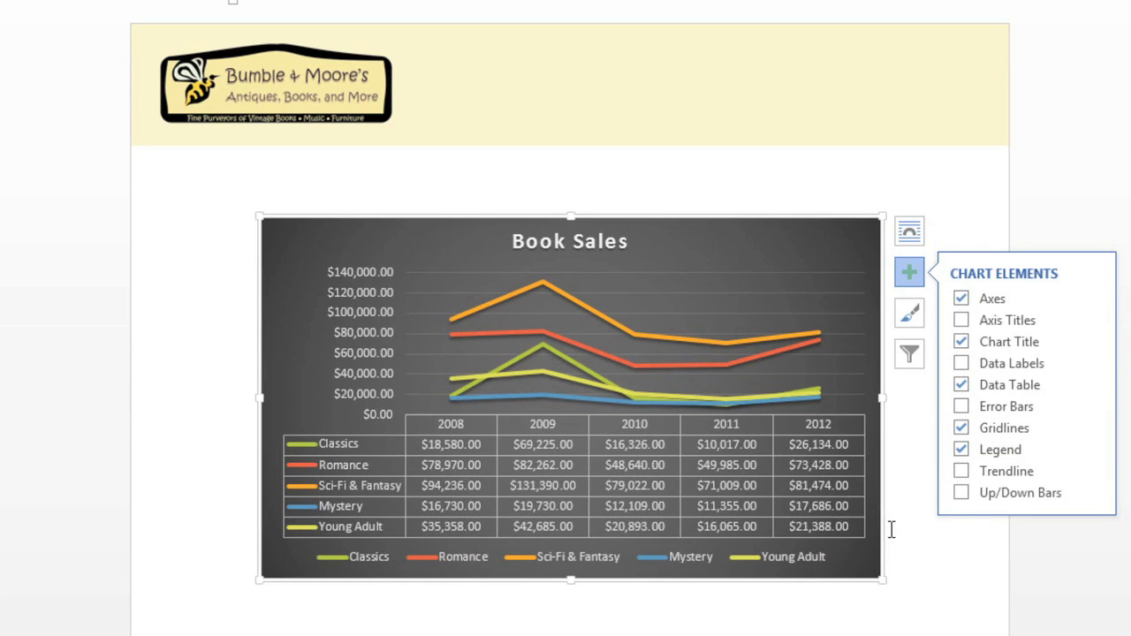
{"action": "left_click", "coordinate": [891, 530]}
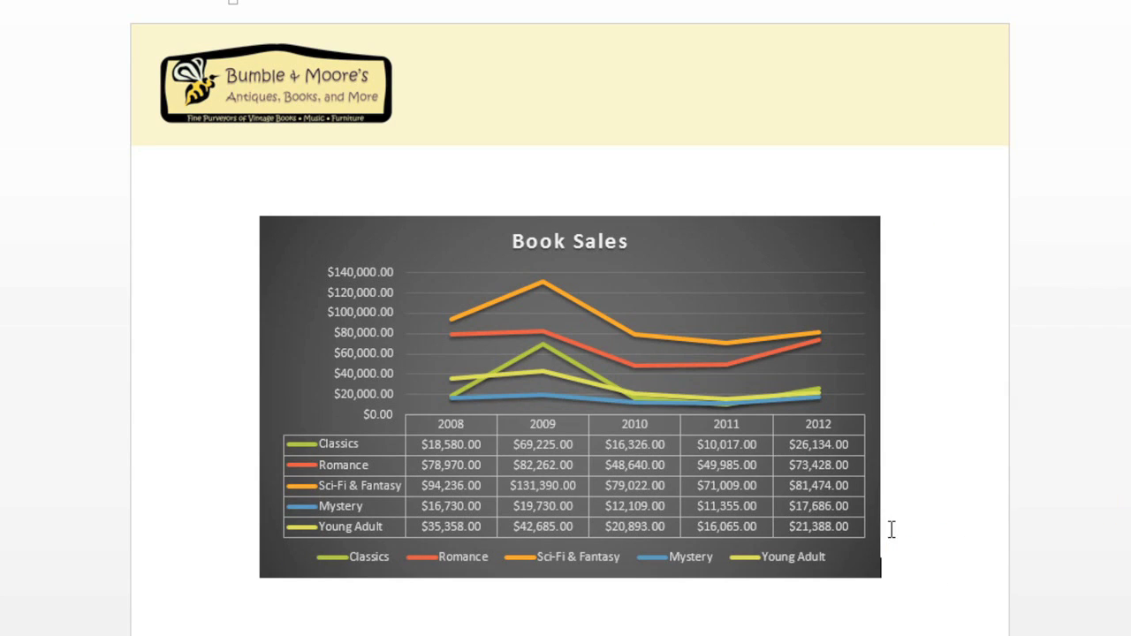